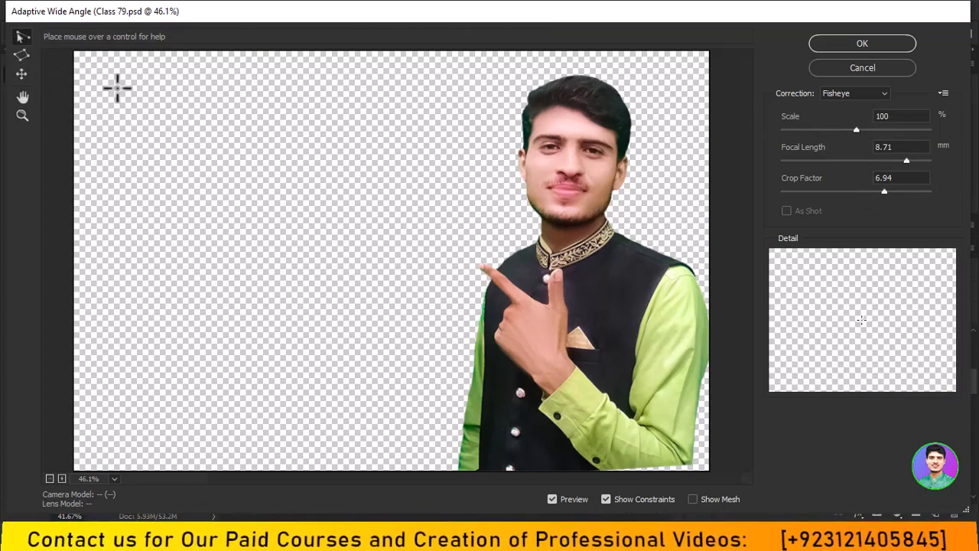
Try drawing a constraint line from the empty area to the side of the man's forehead, and undo it
click(425, 114)
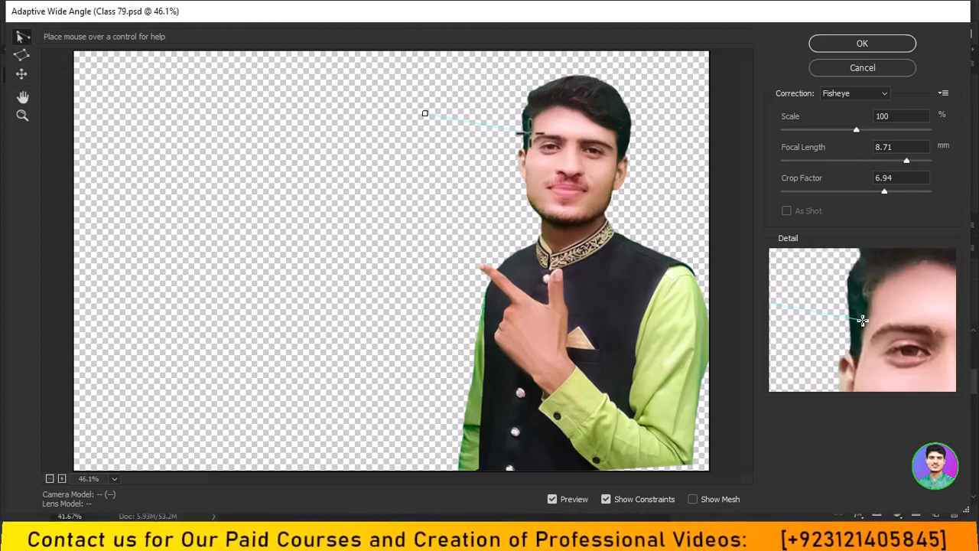
click(528, 133)
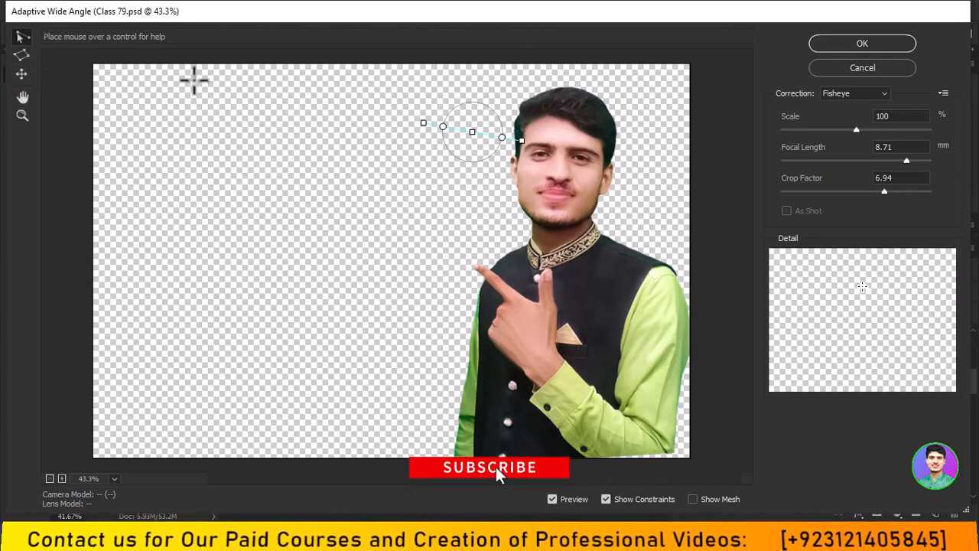
key(ctrl+z)
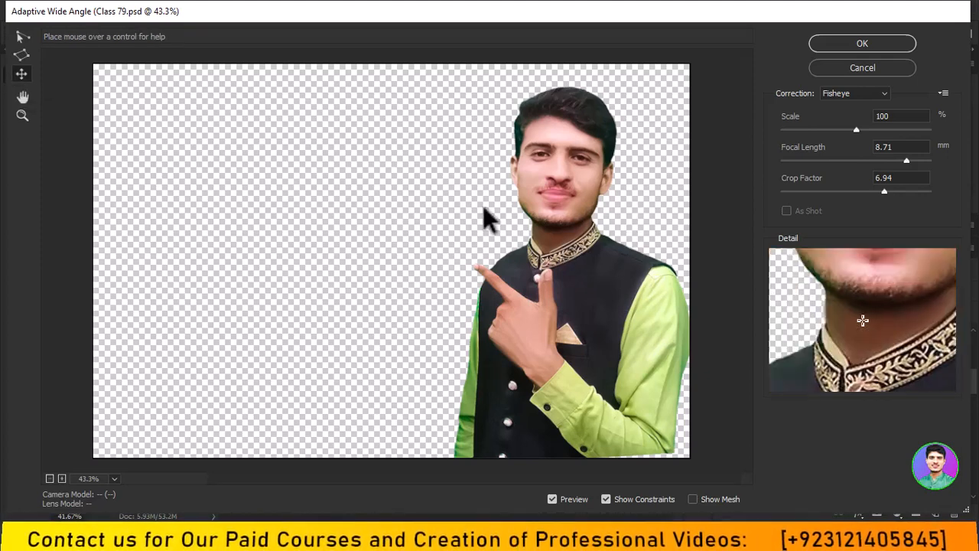
Shift the portrait toward the canvas centre and lower it slightly with the Move tool
drag(543, 267, 497, 255)
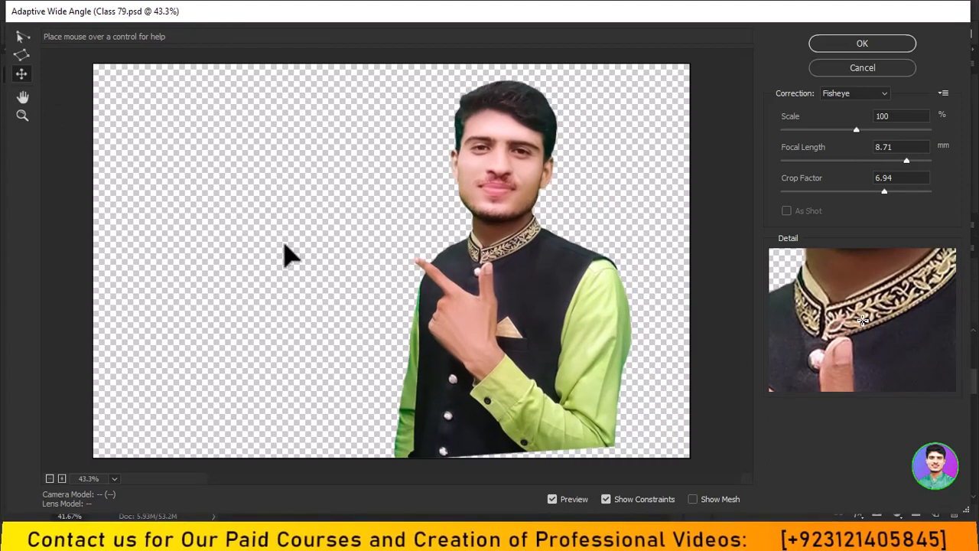
drag(531, 323, 534, 345)
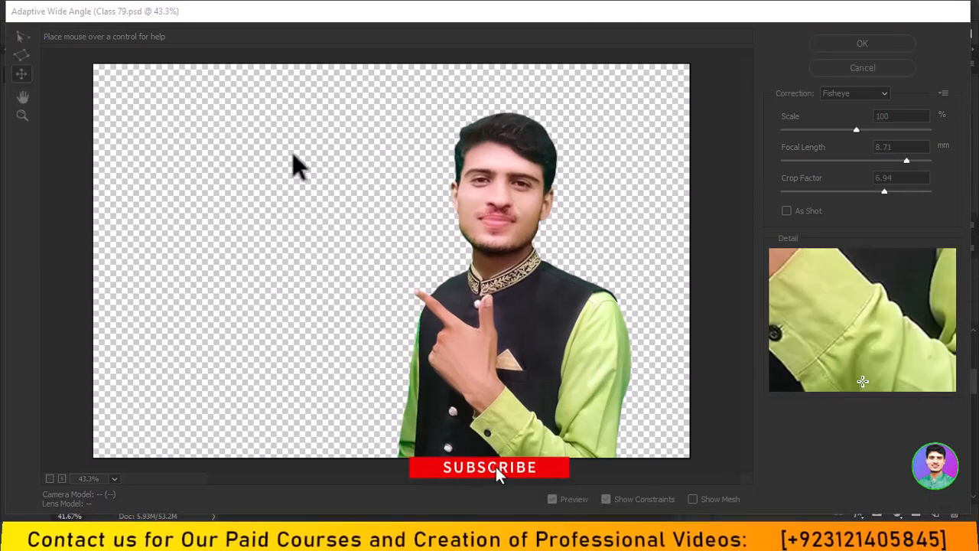
Zoom in on the face to about 305% and pan across the eyes and hair to inspect the detail
click(27, 99)
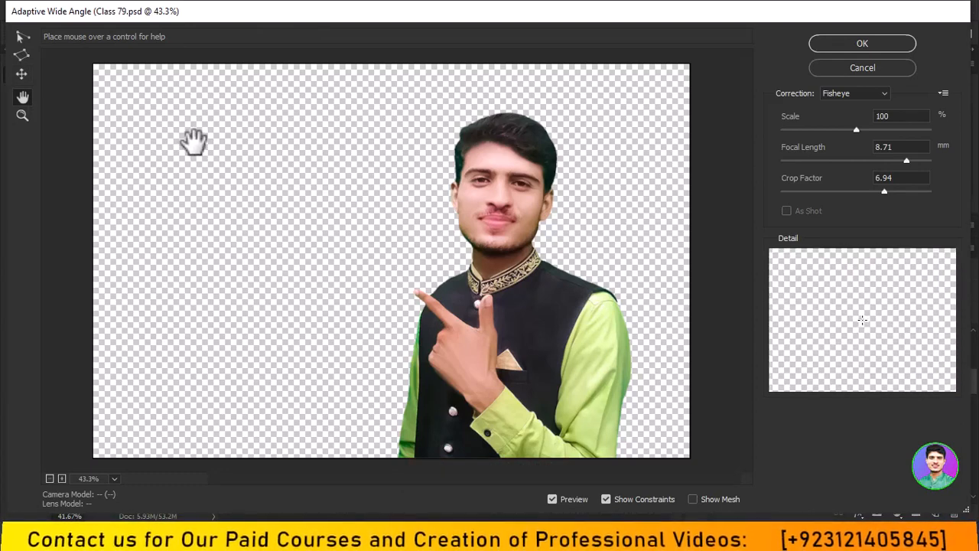
click(22, 116)
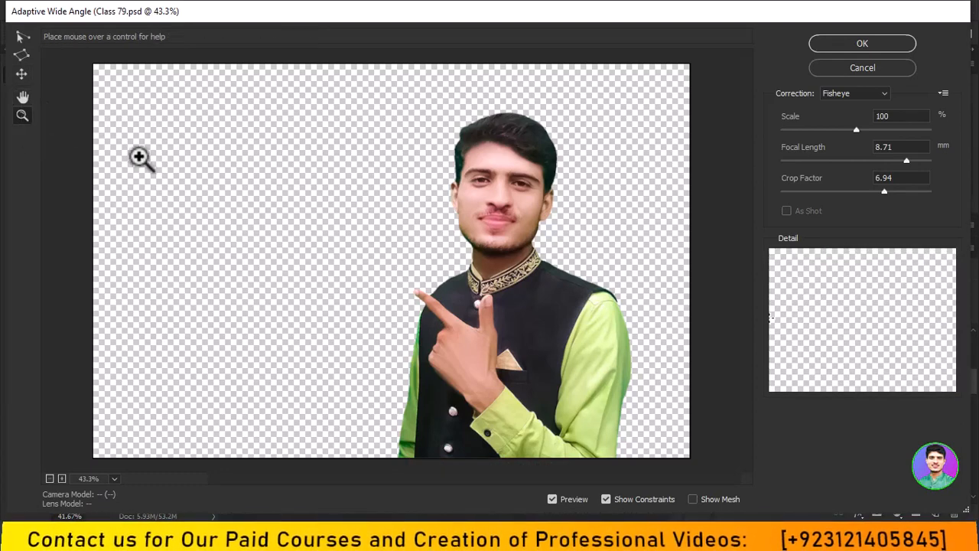
drag(372, 164, 462, 225)
key(space)
drag(660, 219, 425, 219)
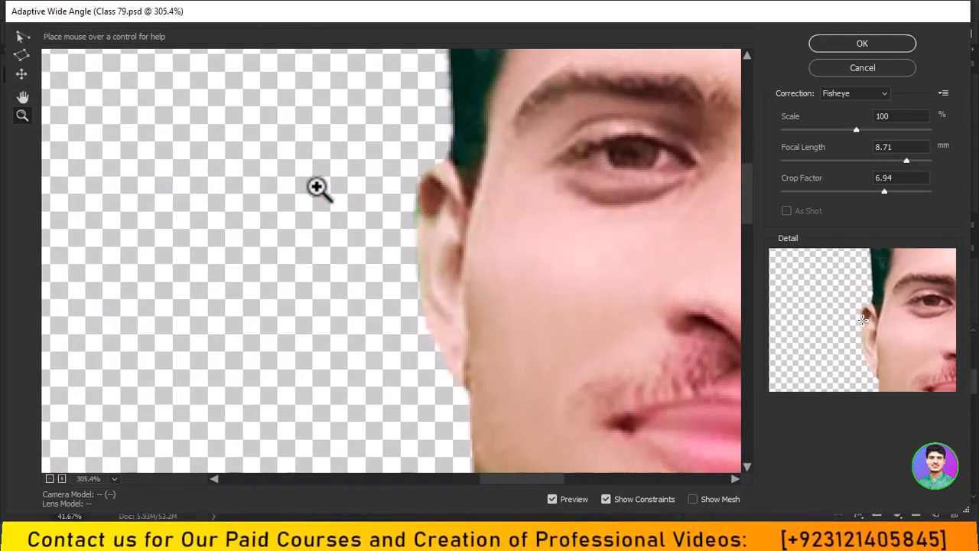
click(22, 96)
drag(632, 233, 102, 388)
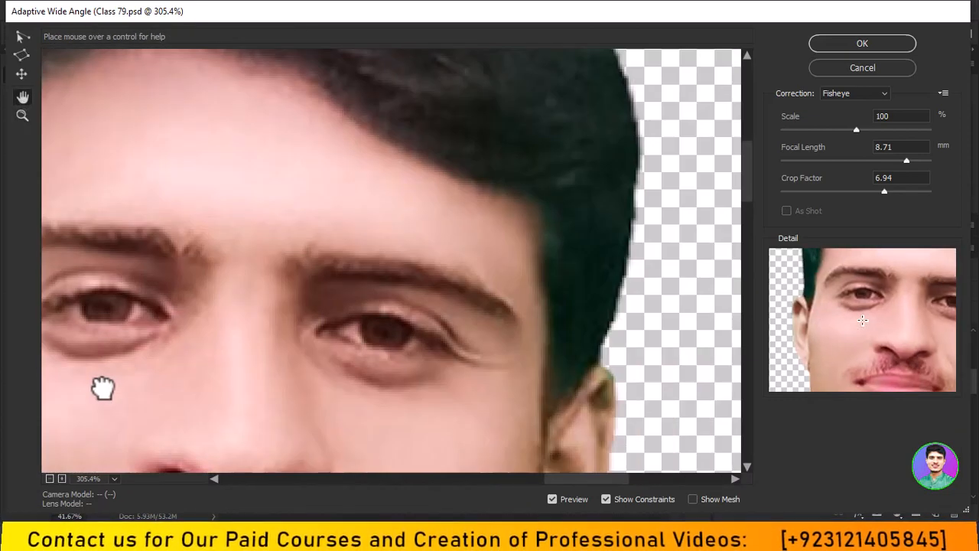
drag(306, 252, 405, 460)
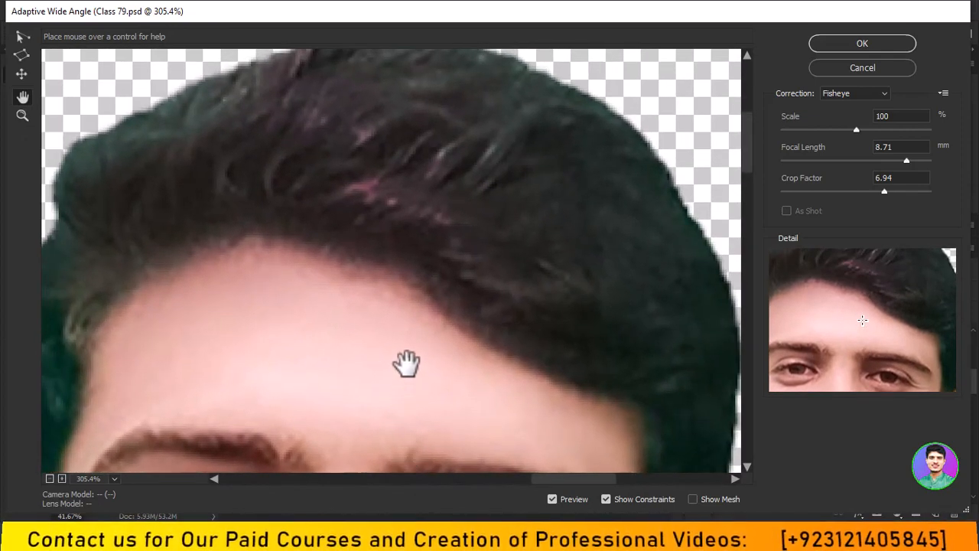
Zoom back out to 110% and reframe the preview on the whole head and embroidered collar
click(24, 117)
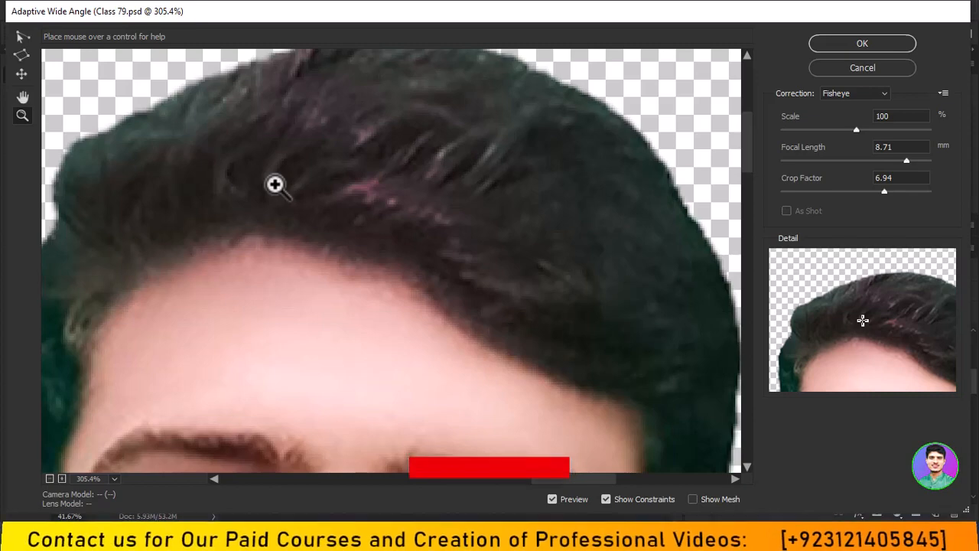
drag(273, 182, 338, 160)
scroll(339, 160, down, 6)
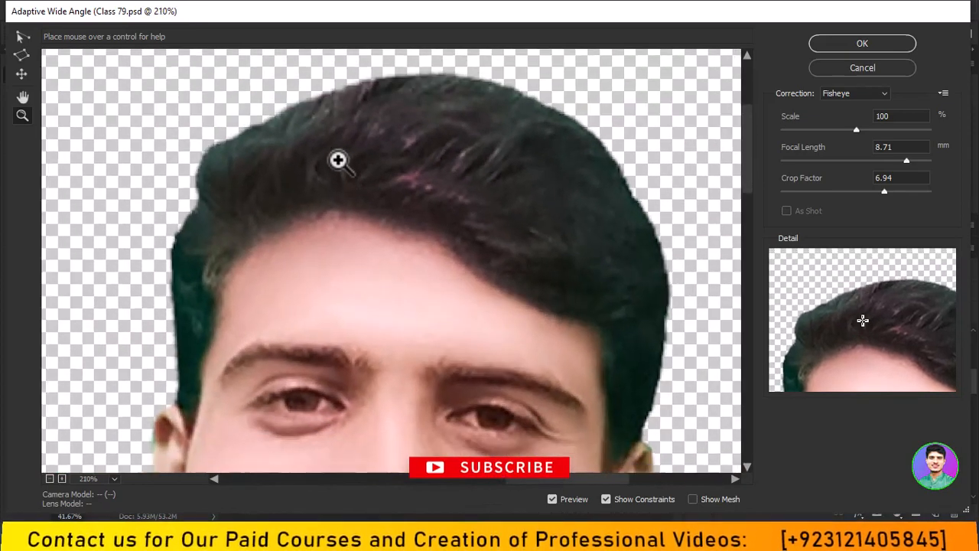
scroll(339, 159, down, 2)
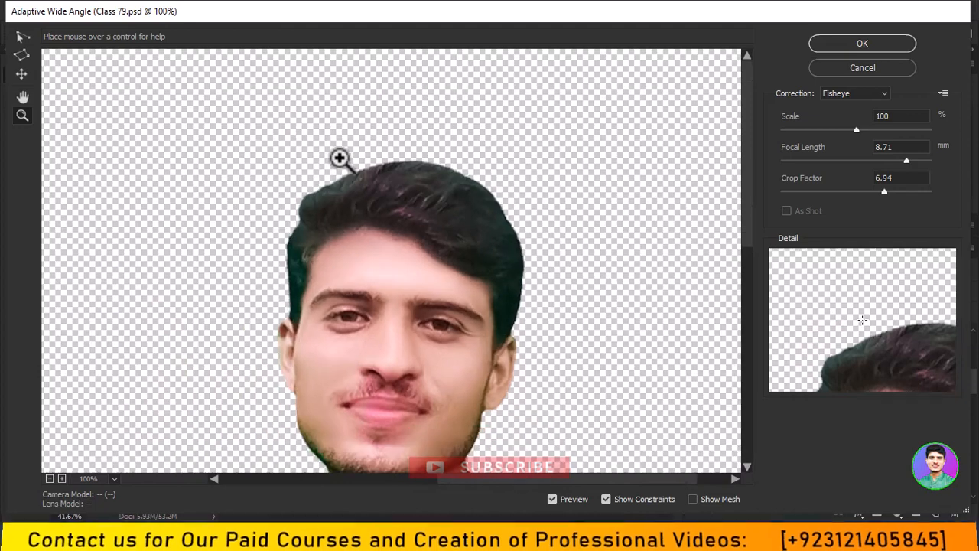
click(386, 265)
scroll(386, 264, down, 3)
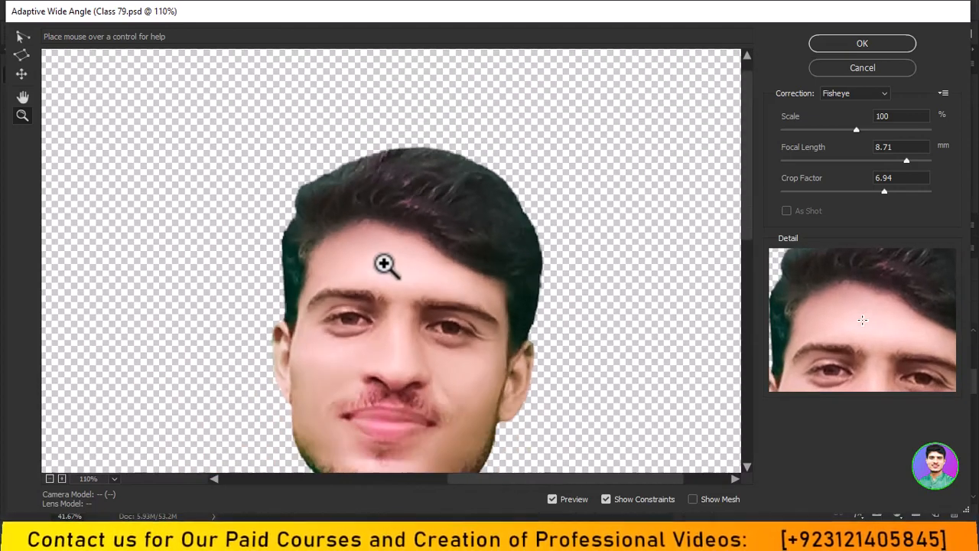
drag(384, 264, 378, 167)
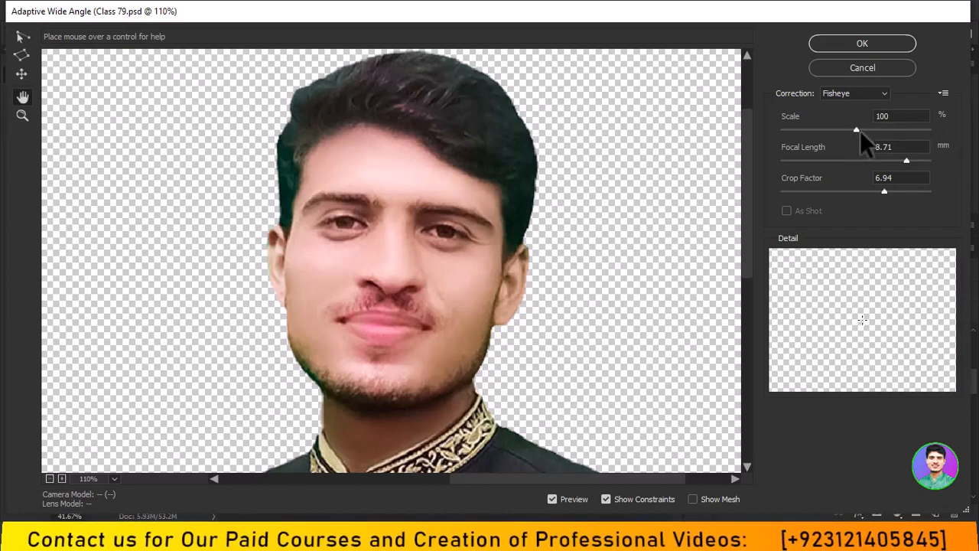
Reduce the fisheye correction's scale to 78% and its focal length to 0.34 mm, with the whole canvas in the preview
drag(857, 129, 823, 130)
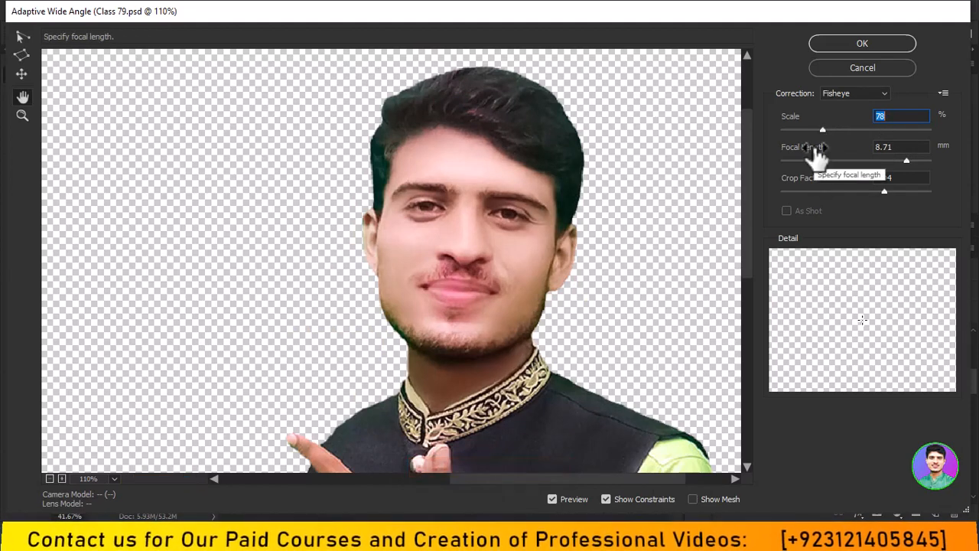
click(900, 161)
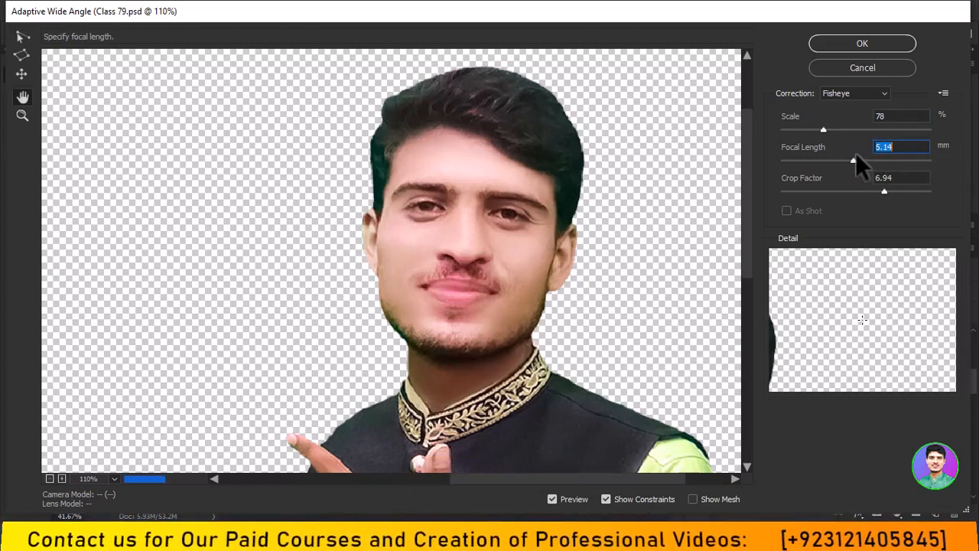
scroll(560, 176, down, 5)
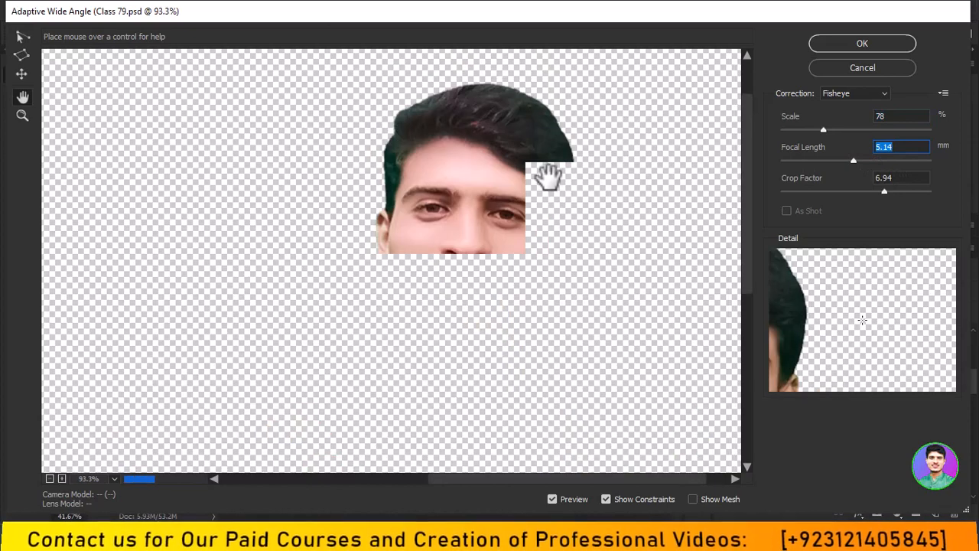
scroll(542, 176, down, 2)
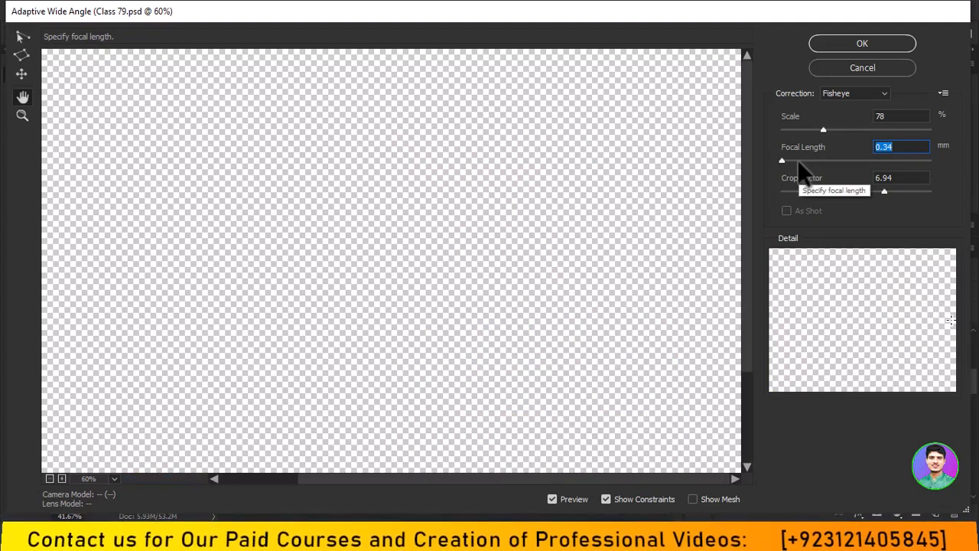
scroll(332, 313, down, 1)
scroll(350, 278, down, 4)
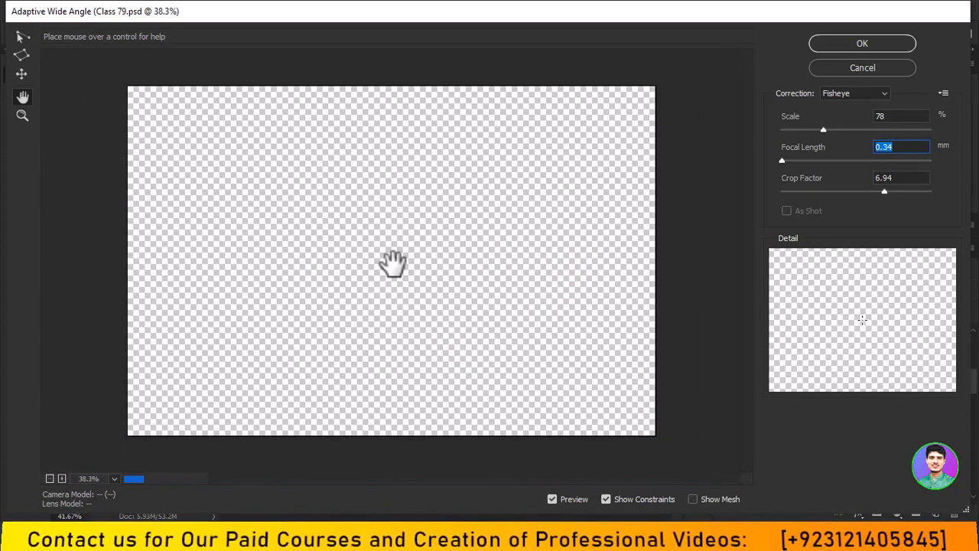
scroll(394, 264, up, 1)
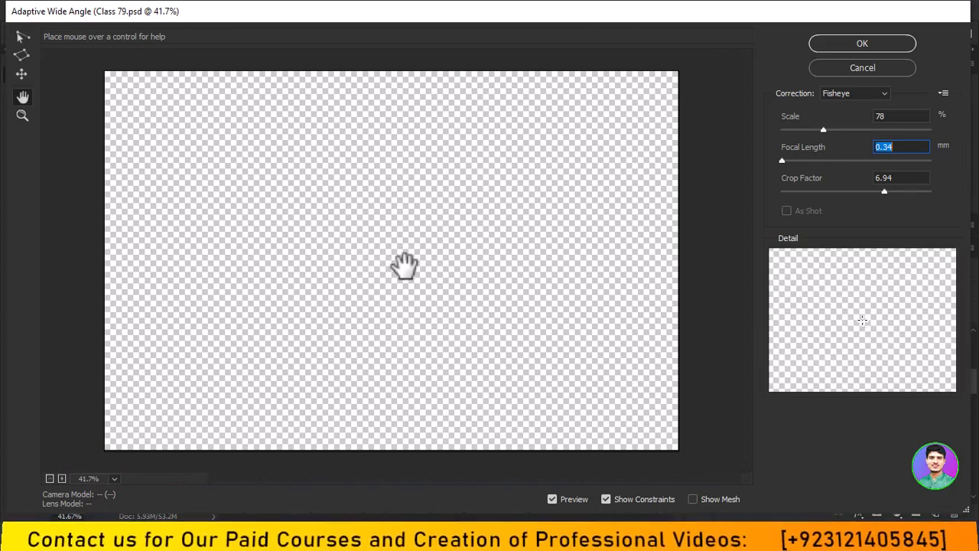
Raise the focal length to 7.54 mm and set the crop factor to 6.80
drag(783, 158, 803, 162)
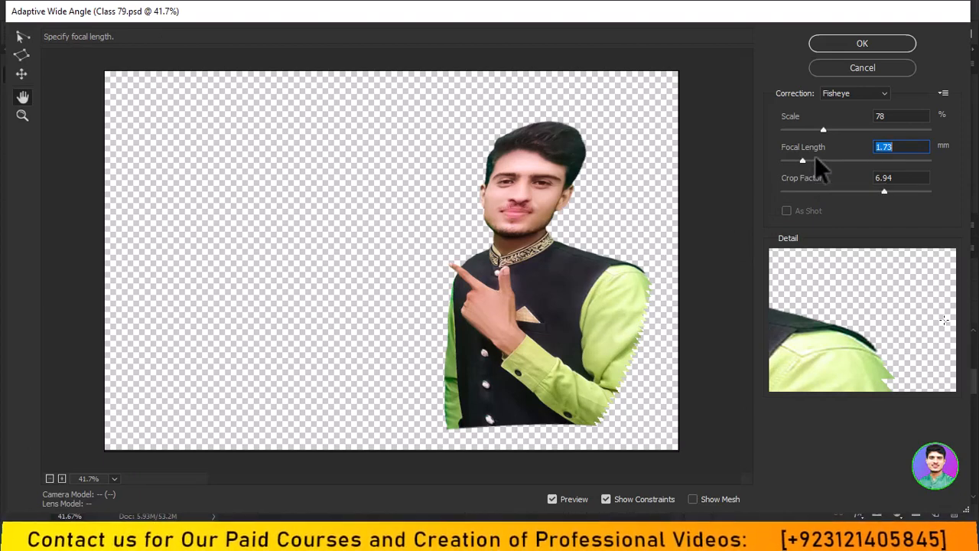
drag(801, 158, 844, 163)
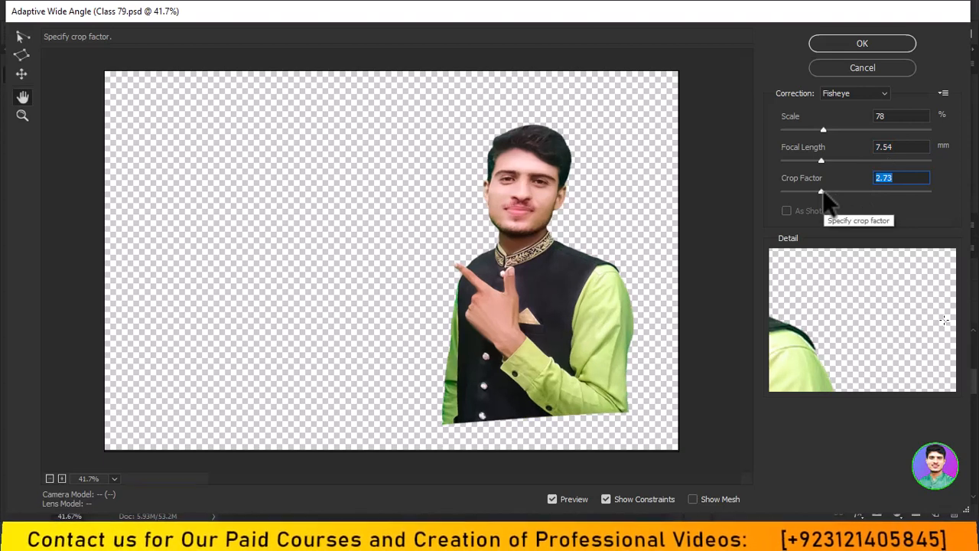
drag(852, 190, 882, 189)
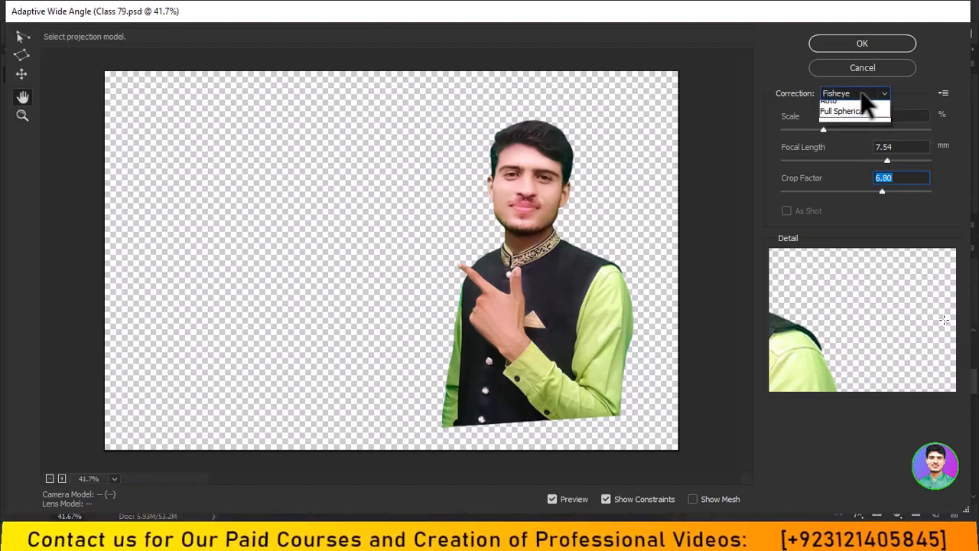
Change the correction model to Perspective, with a scale of 94% and a focal length of 6.13 mm
click(863, 95)
click(855, 117)
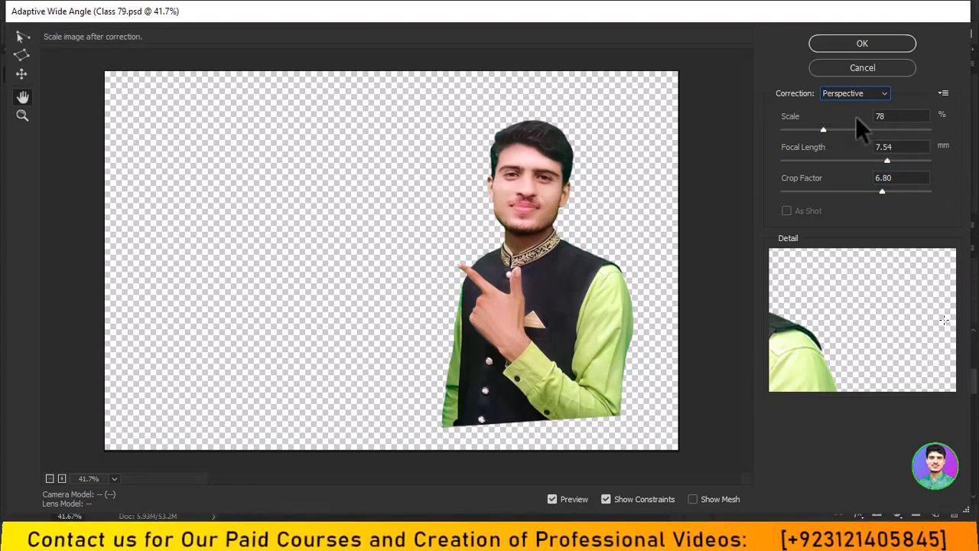
drag(826, 129, 847, 131)
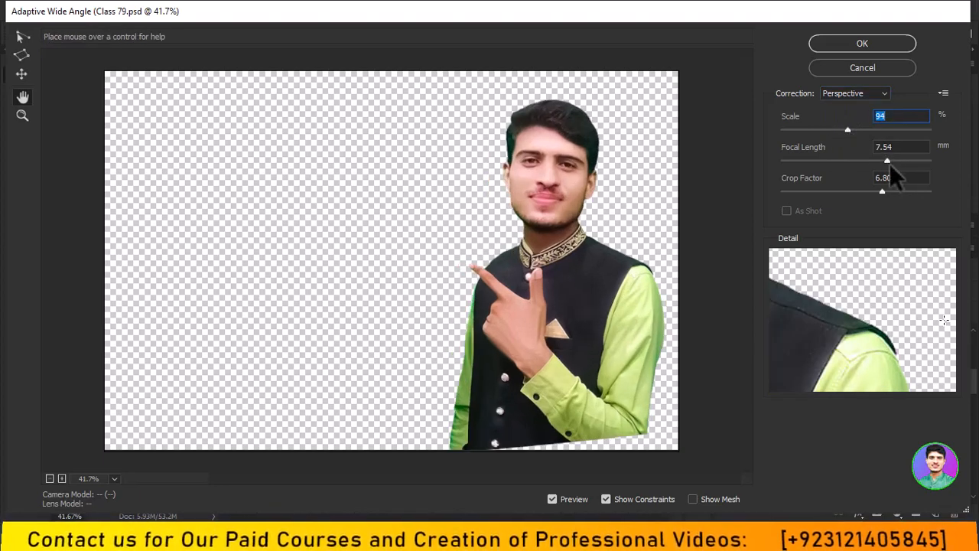
click(867, 160)
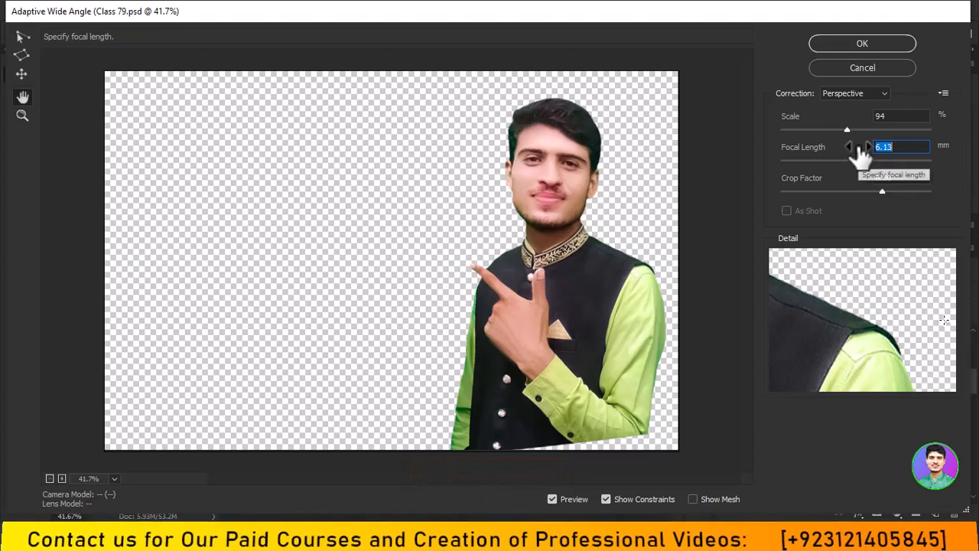
Try the Auto and Full Spherical correction models on the portrait, dismissing any alerts
click(879, 95)
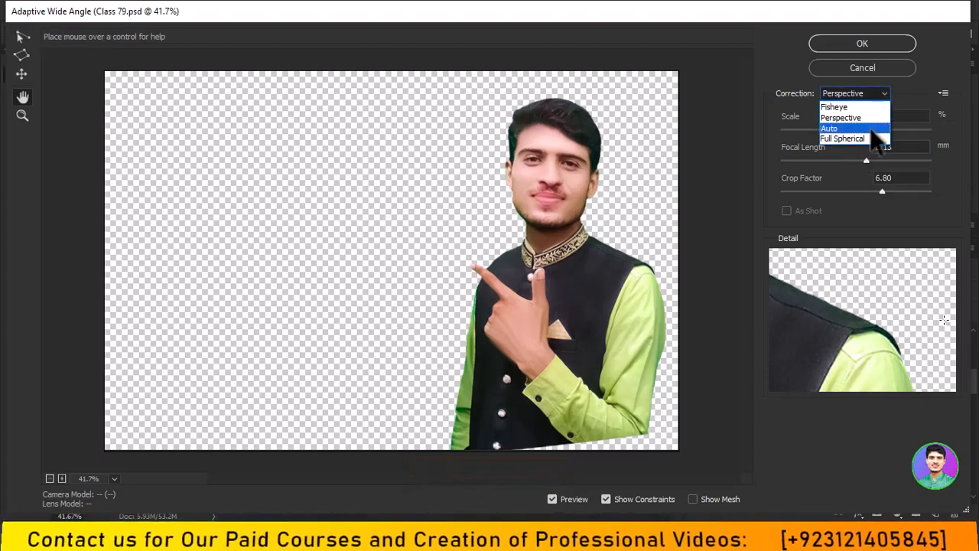
click(868, 128)
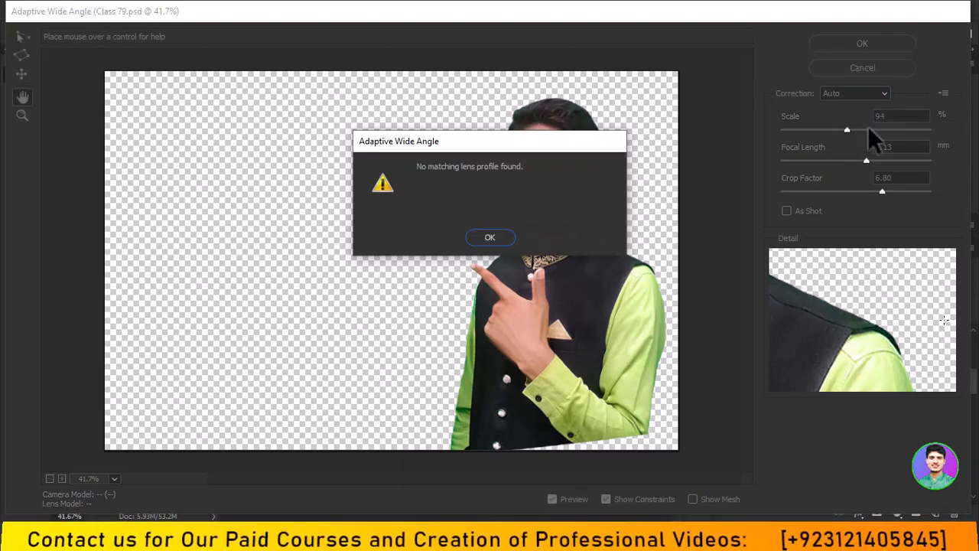
click(491, 235)
click(880, 96)
click(880, 138)
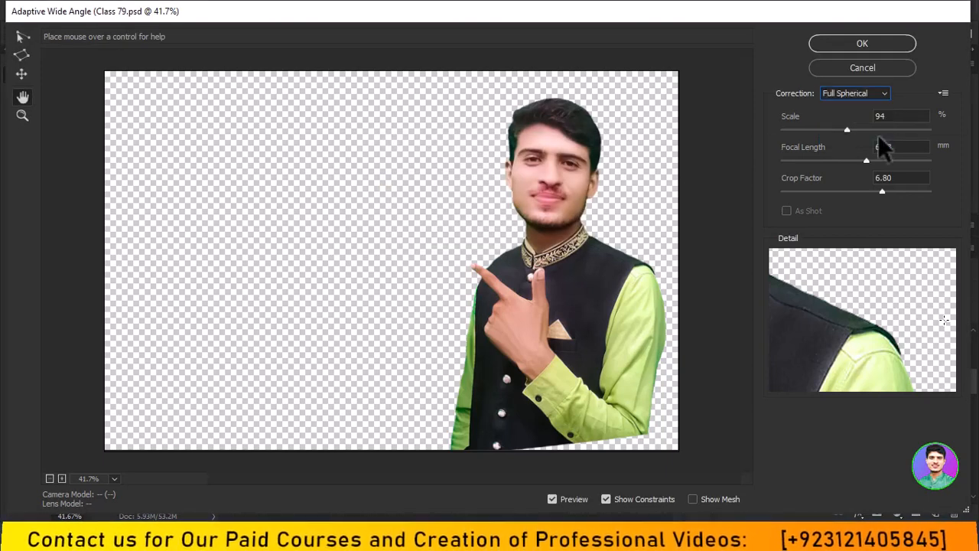
click(492, 239)
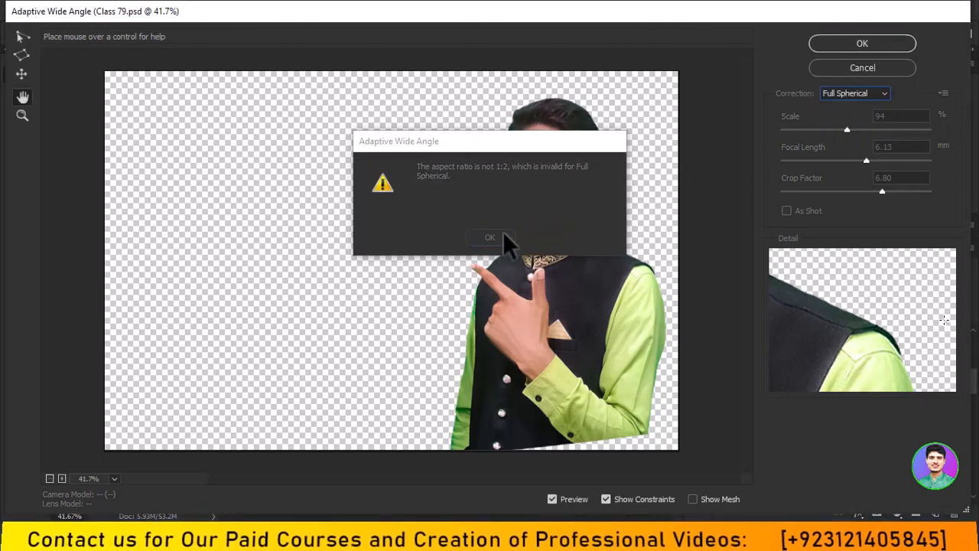
Set the correction model to Fisheye and apply the Adaptive Wide Angle filter to the portrait layer
click(875, 95)
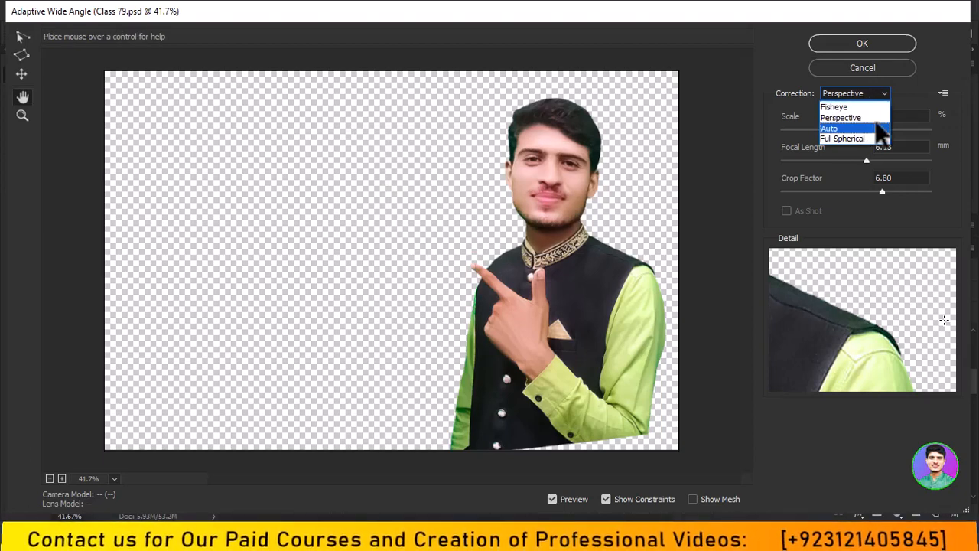
click(876, 107)
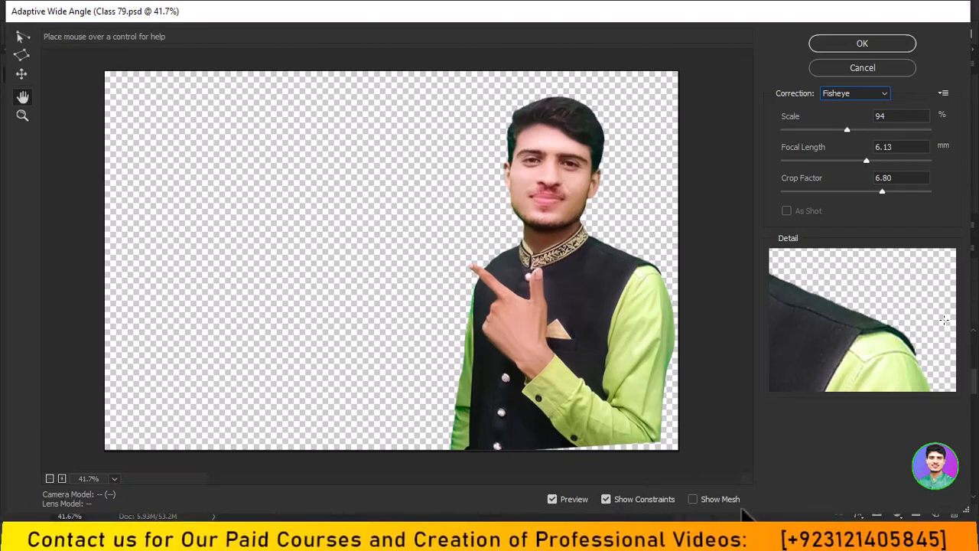
click(891, 47)
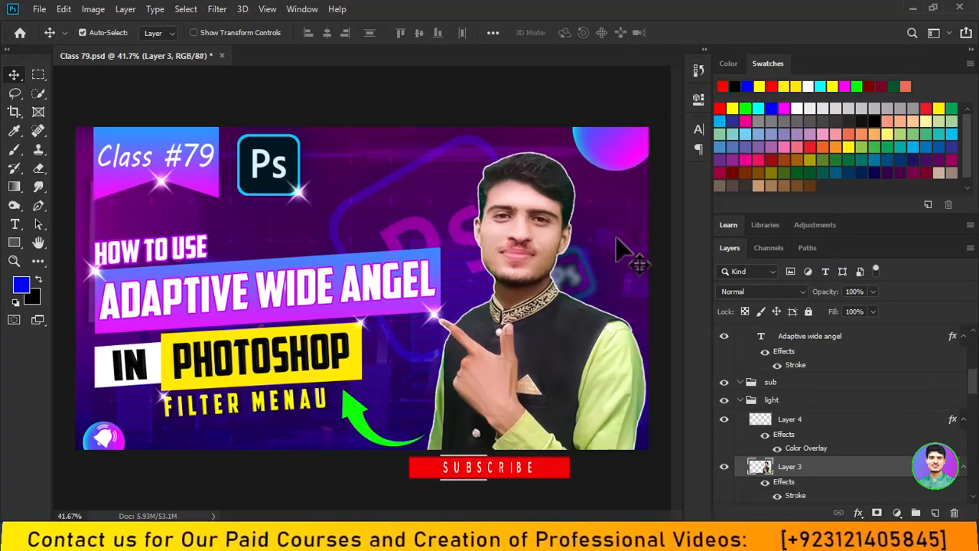
Undo and redo the Adaptive Wide Angle filter to compare the portrait before and after the correction
key(ctrl)
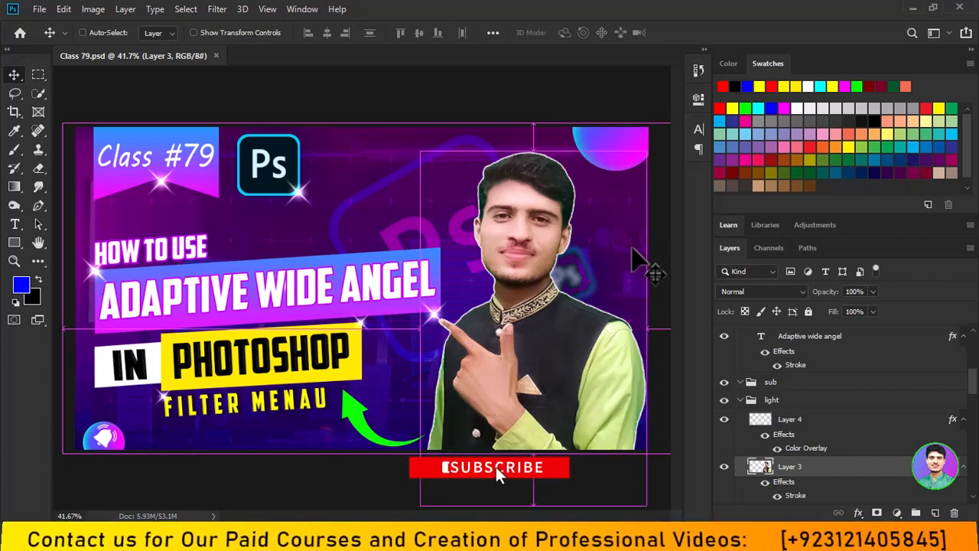
key(ctrl+z)
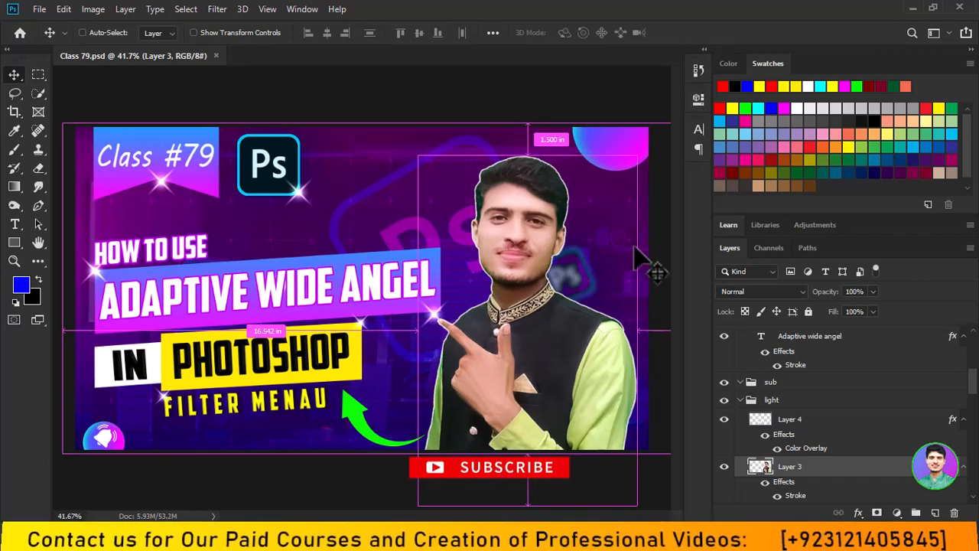
key(ctrl)
key(ctrl+shift+z)
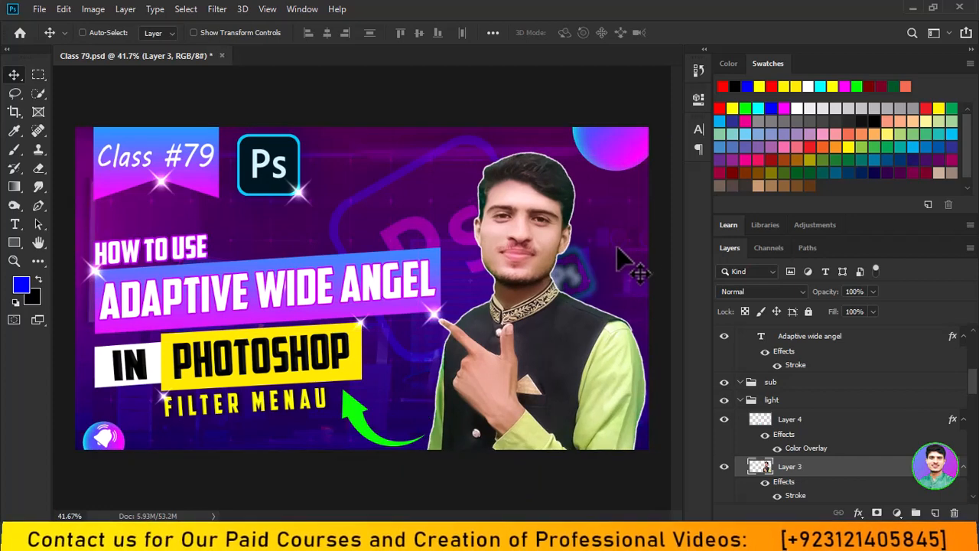